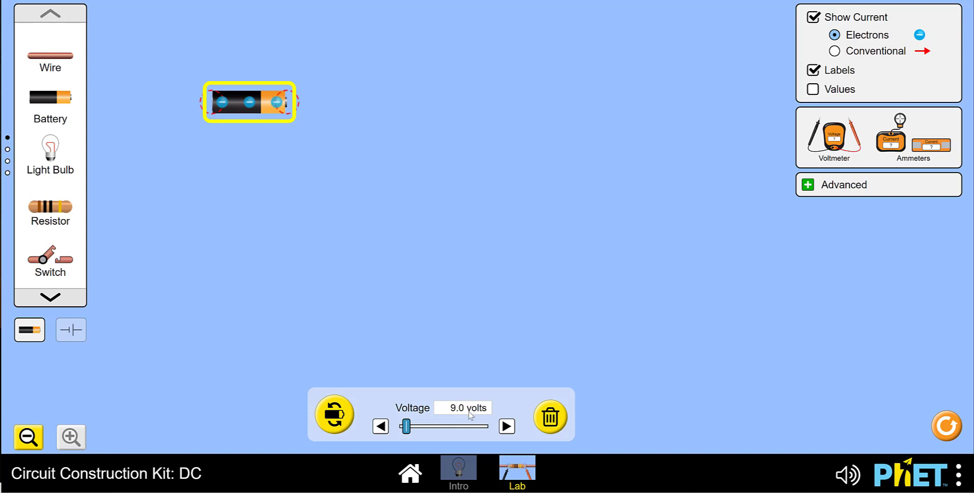
- Place an ammeter beside the battery, a vertical open switch beyond it, and a resistor joined to a second ammeter below
{"action": "left_click", "coordinate": [332, 201]}
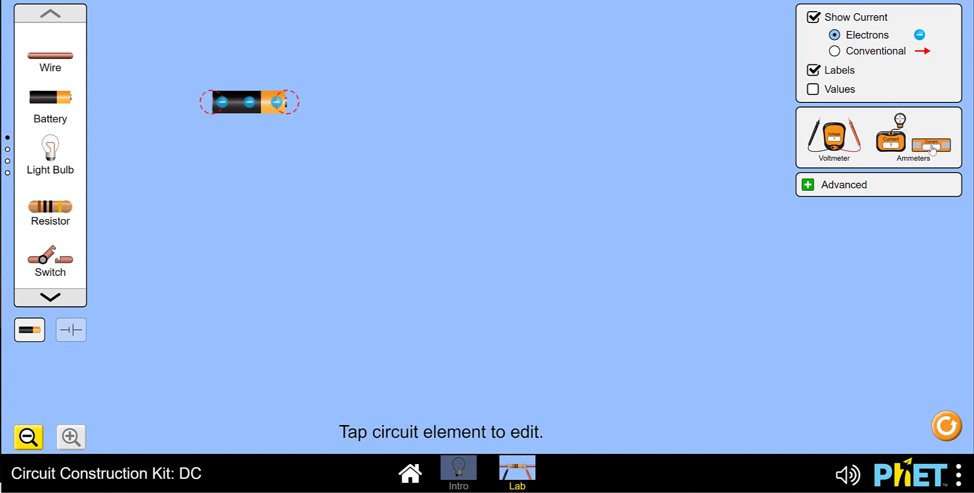
{"action": "left_click_drag", "start_coordinate": [932, 148], "coordinate": [471, 109]}
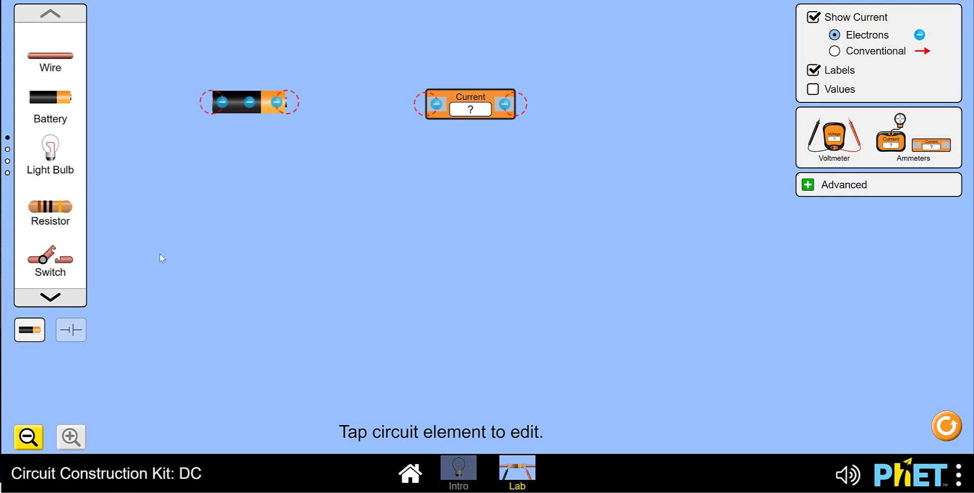
{"action": "left_click_drag", "start_coordinate": [48, 265], "coordinate": [601, 196]}
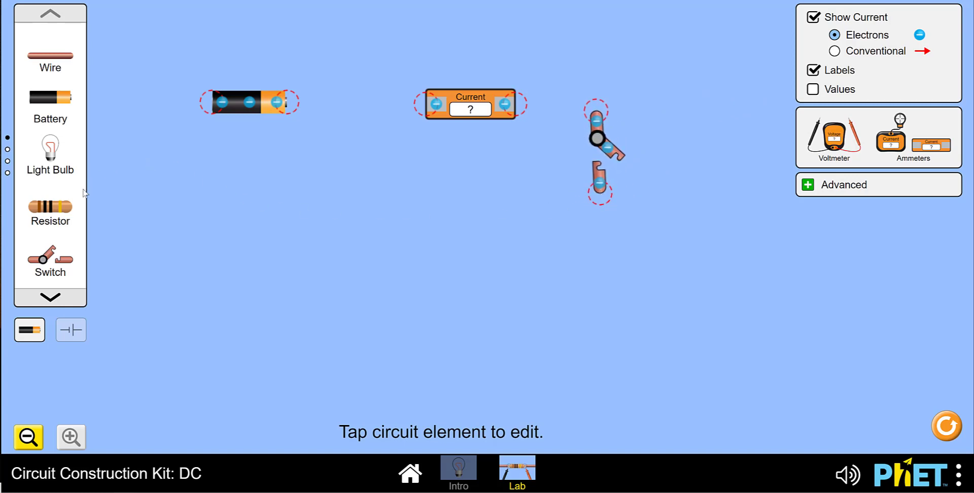
{"action": "left_click_drag", "start_coordinate": [35, 213], "coordinate": [254, 189]}
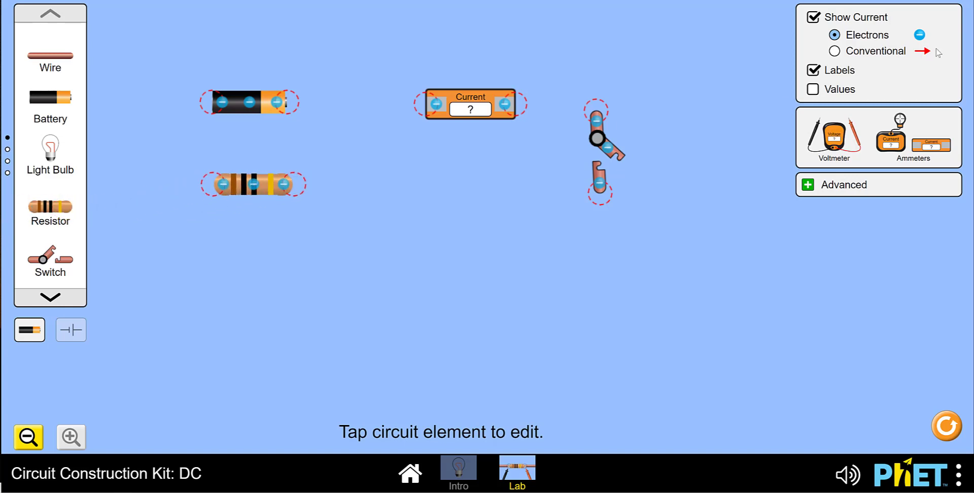
{"action": "left_click_drag", "start_coordinate": [932, 143], "coordinate": [350, 188]}
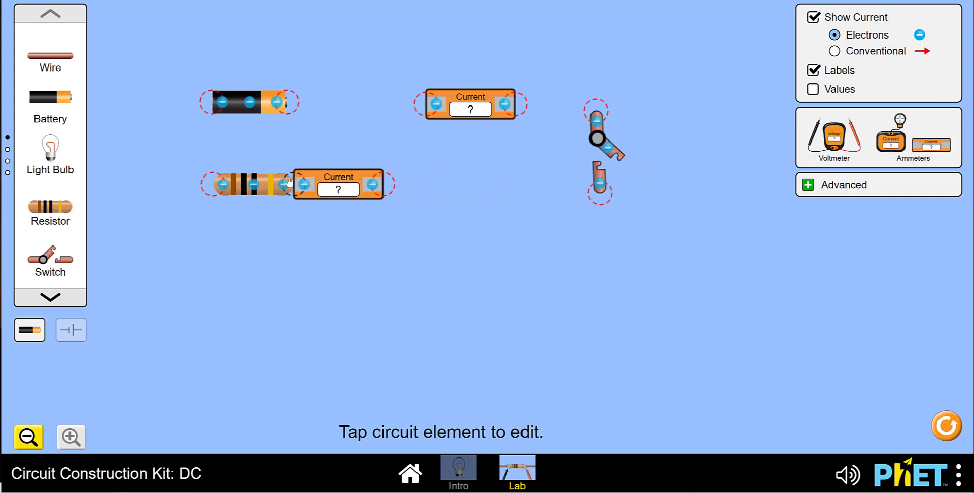
- Wire the battery, both ammeters, the resistor and the open switch into one series loop
{"action": "left_click_drag", "start_coordinate": [55, 58], "coordinate": [327, 109]}
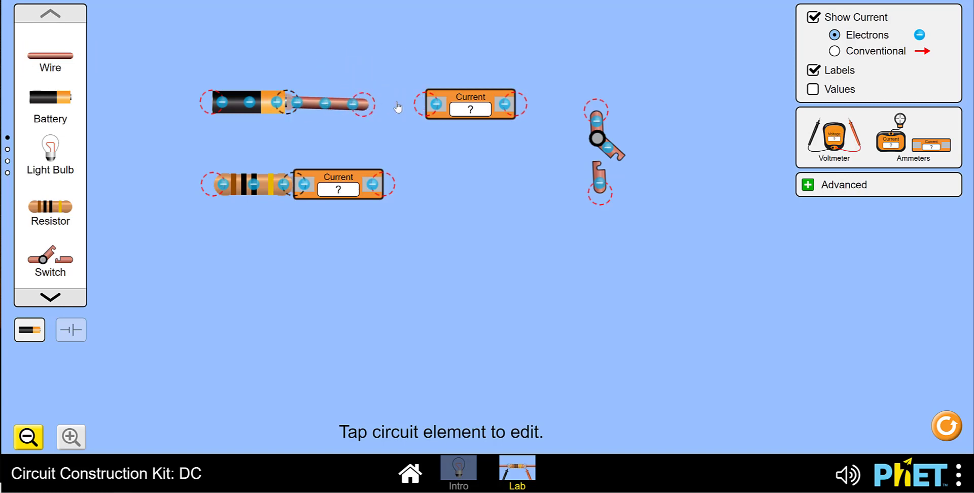
{"action": "left_click_drag", "start_coordinate": [398, 107], "coordinate": [423, 105]}
{"action": "left_click_drag", "start_coordinate": [50, 55], "coordinate": [608, 106]}
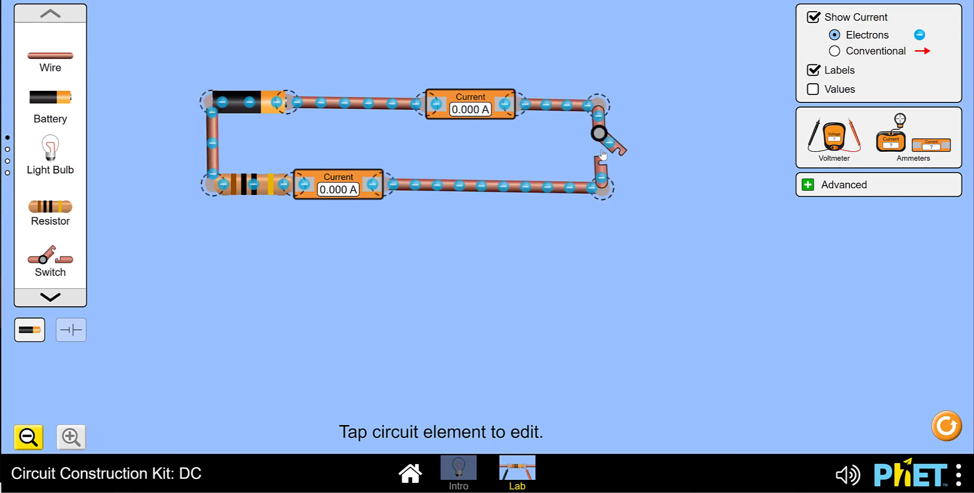
- Close the switch and compare the conventional current display with the electron flow, ending on electrons
{"action": "left_click", "coordinate": [603, 155]}
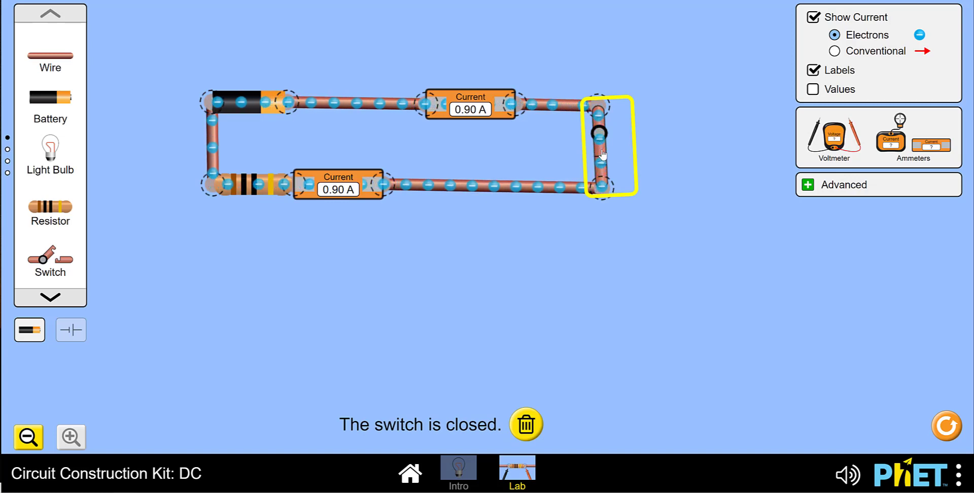
{"action": "left_click", "coordinate": [836, 55]}
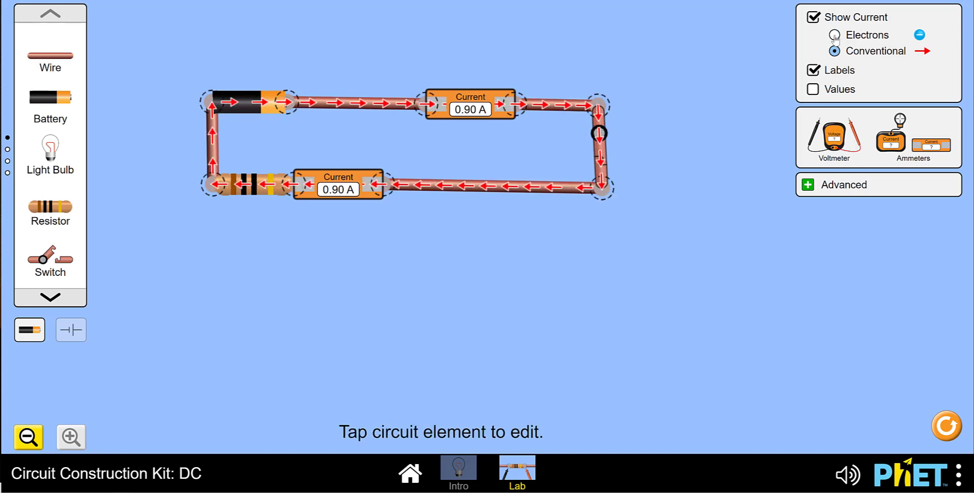
{"action": "left_click", "coordinate": [835, 37]}
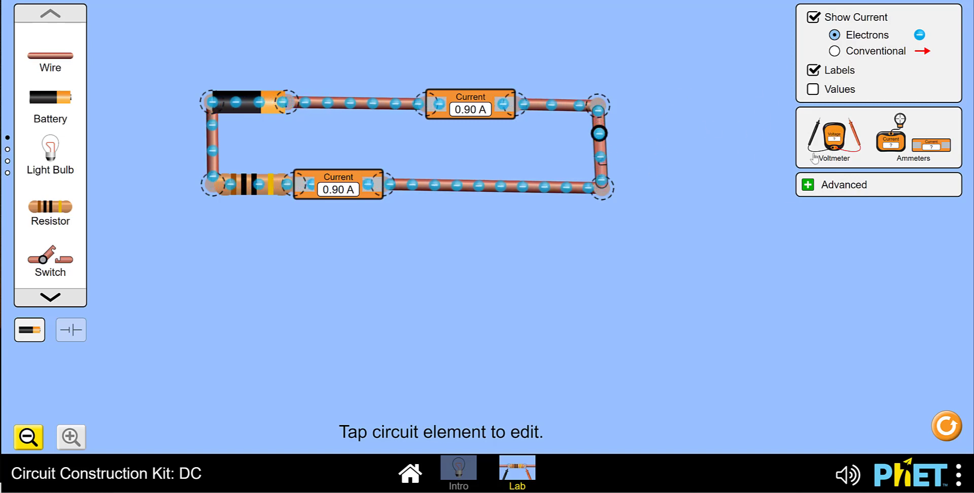
- Add a voltmeter below the circuit, put its probes across the resistor's two ends, and check the resistor's resistance
{"action": "left_click_drag", "start_coordinate": [814, 158], "coordinate": [234, 309]}
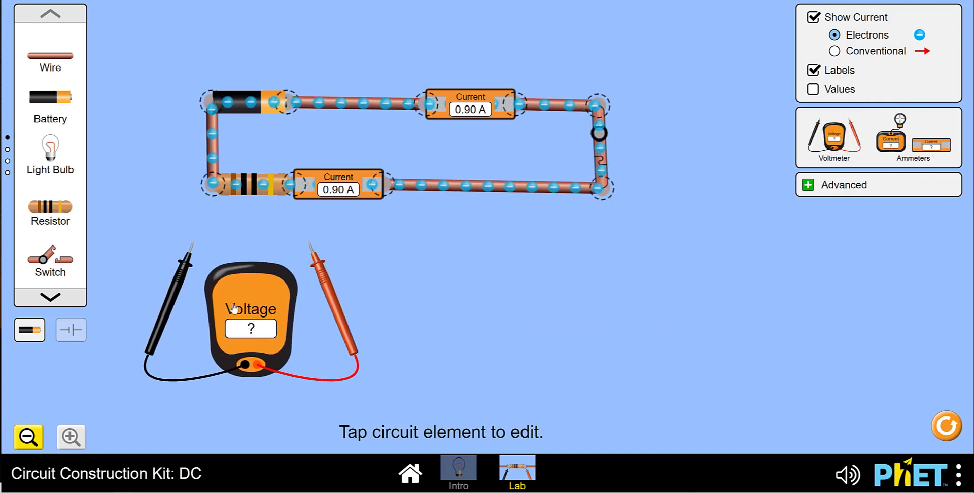
{"action": "left_click_drag", "start_coordinate": [171, 294], "coordinate": [193, 235]}
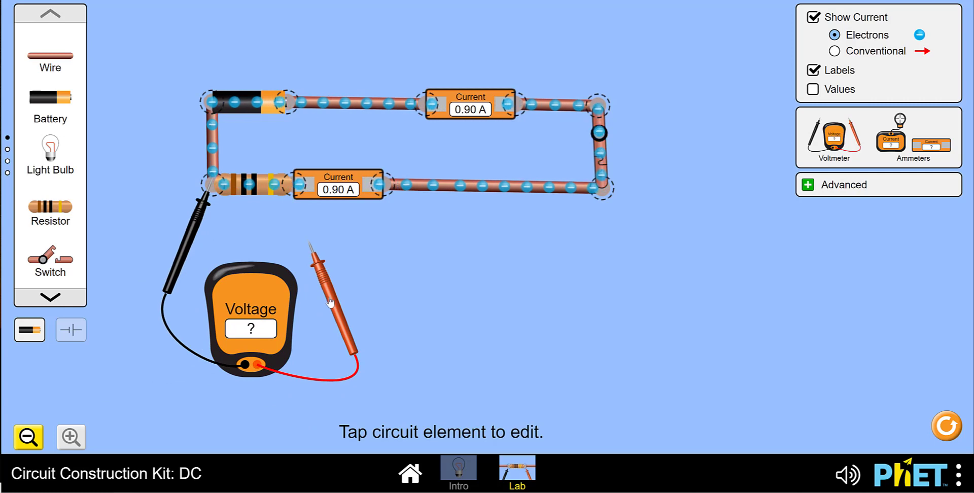
{"action": "left_click_drag", "start_coordinate": [330, 302], "coordinate": [313, 240]}
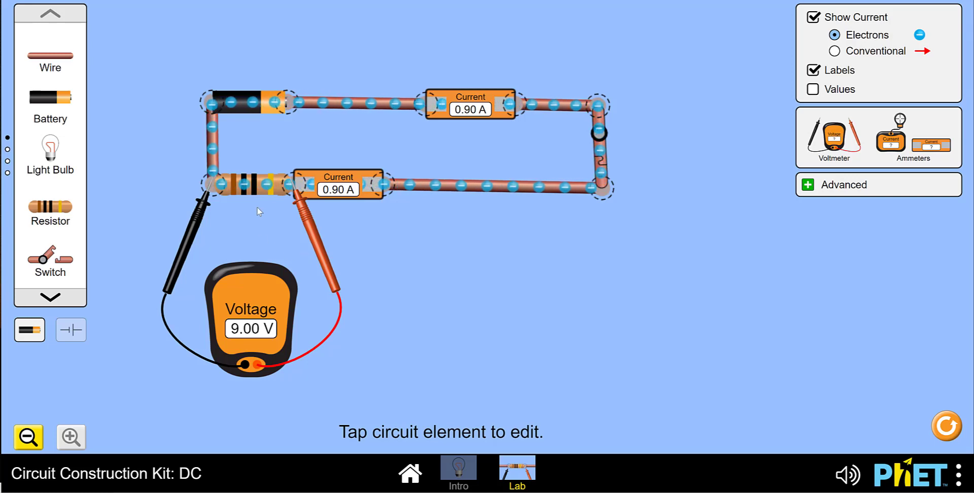
{"action": "left_click", "coordinate": [246, 188]}
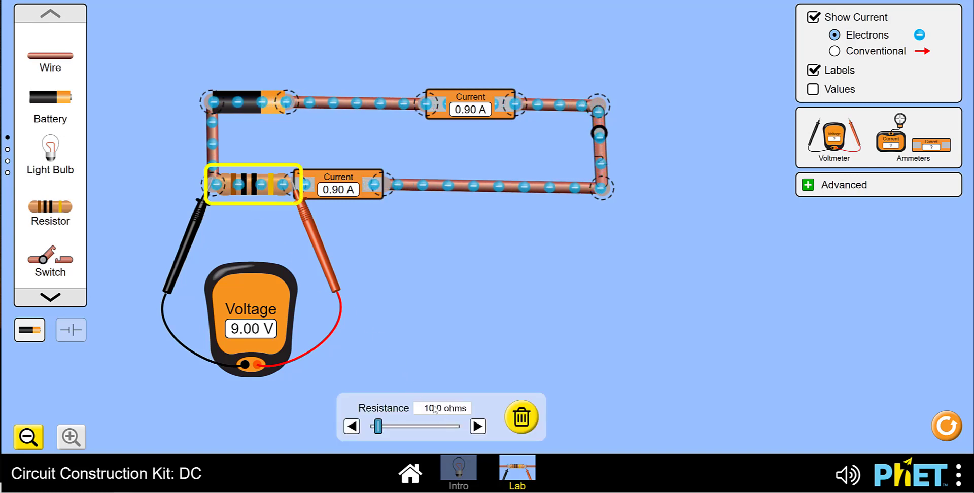
{"action": "left_click", "coordinate": [447, 321]}
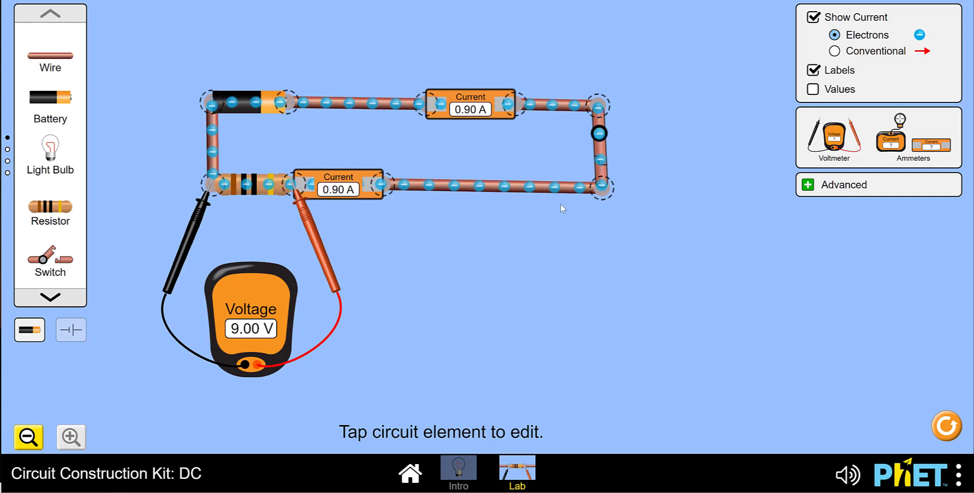
- Open the switch, split the junction after the lower ammeter, and shorten the loose wire to make a gap
{"action": "left_click", "coordinate": [603, 157]}
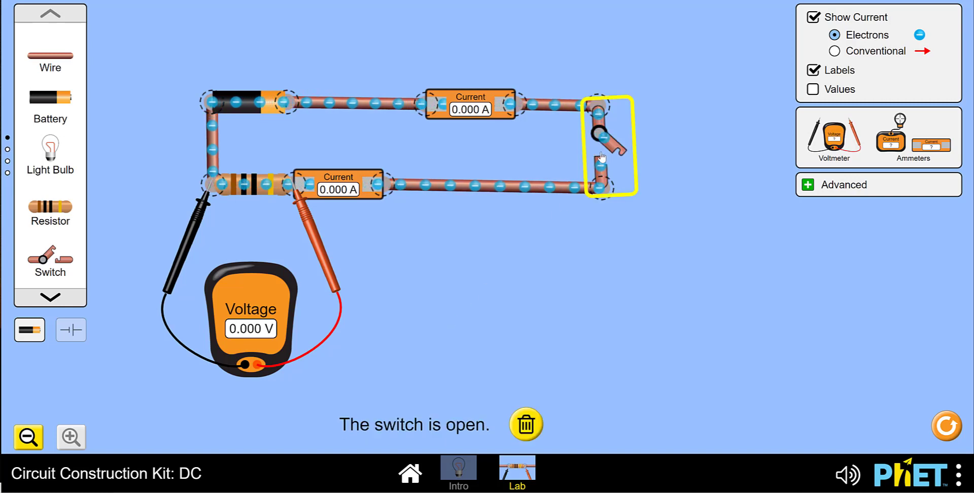
{"action": "left_click", "coordinate": [383, 187]}
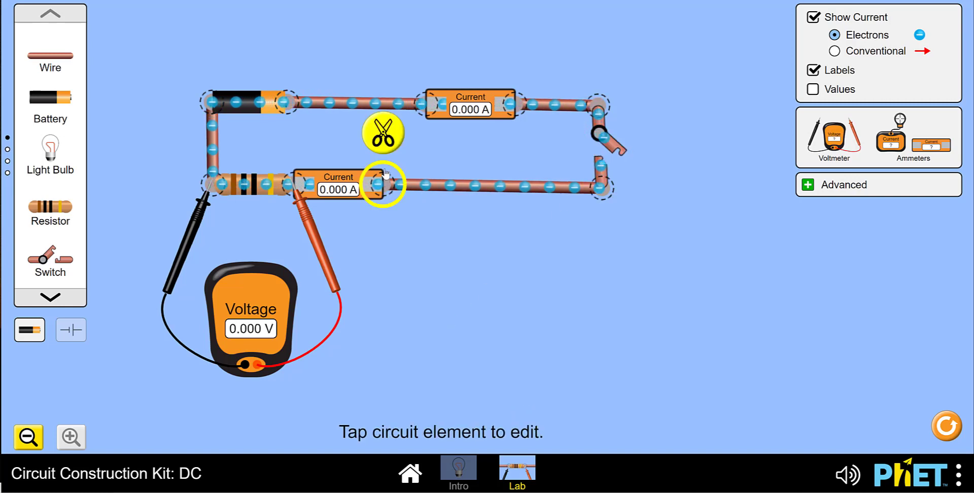
{"action": "left_click", "coordinate": [383, 134]}
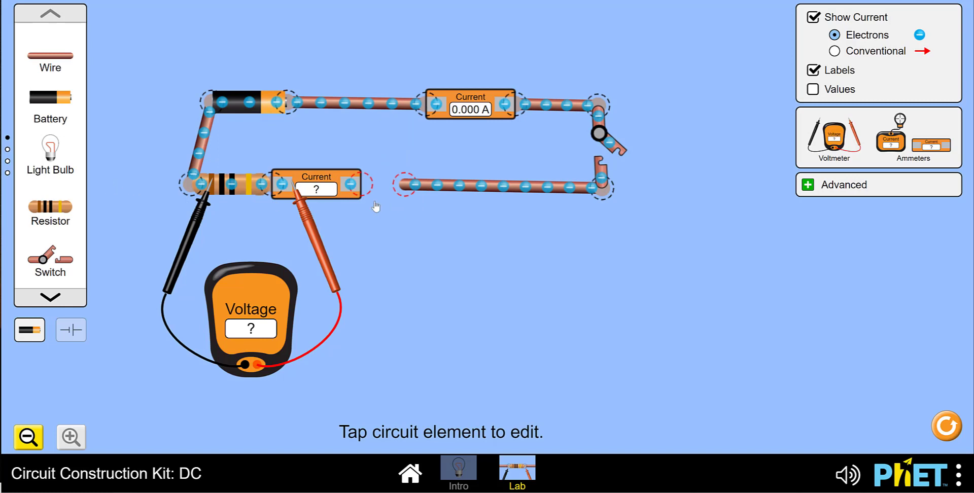
{"action": "left_click_drag", "start_coordinate": [403, 194], "coordinate": [525, 198]}
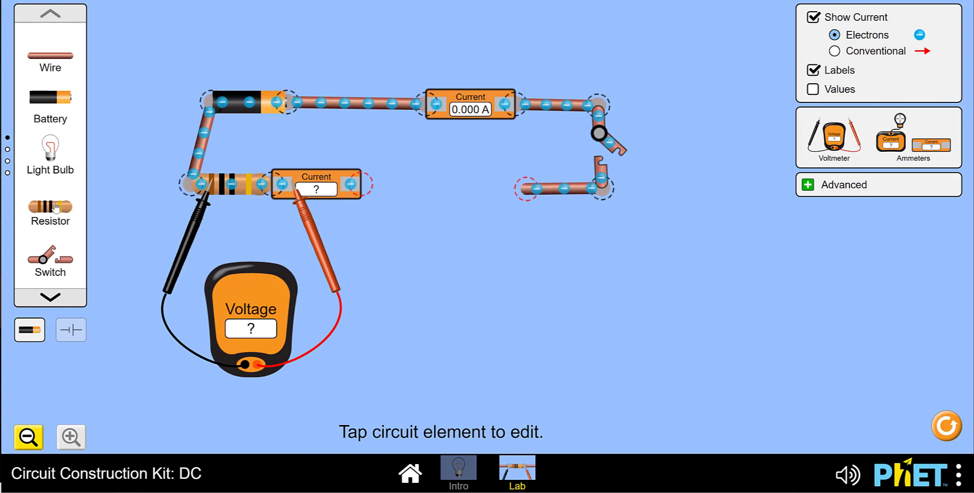
- Insert a second resistor after the lower ammeter, reconnect the loose wire to it, and straighten the battery side of the loop
{"action": "left_click_drag", "start_coordinate": [51, 207], "coordinate": [419, 190]}
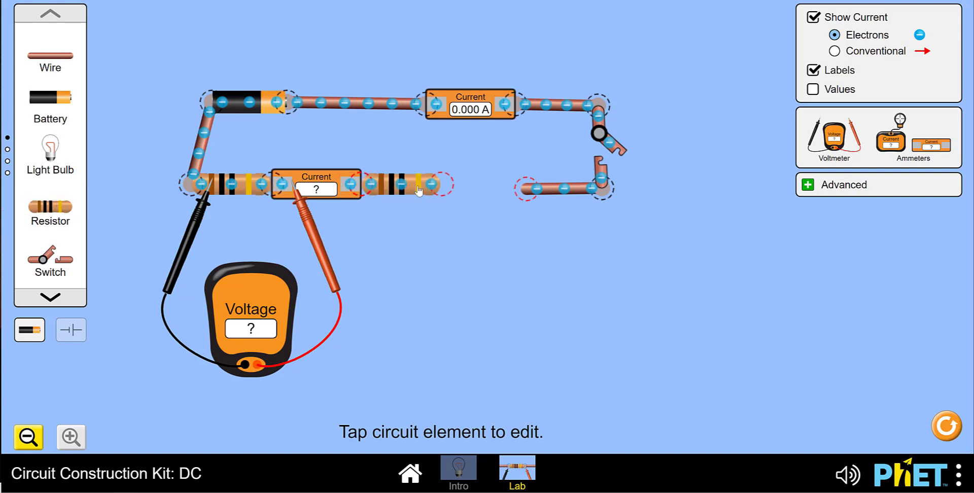
{"action": "left_click_drag", "start_coordinate": [524, 189], "coordinate": [447, 191]}
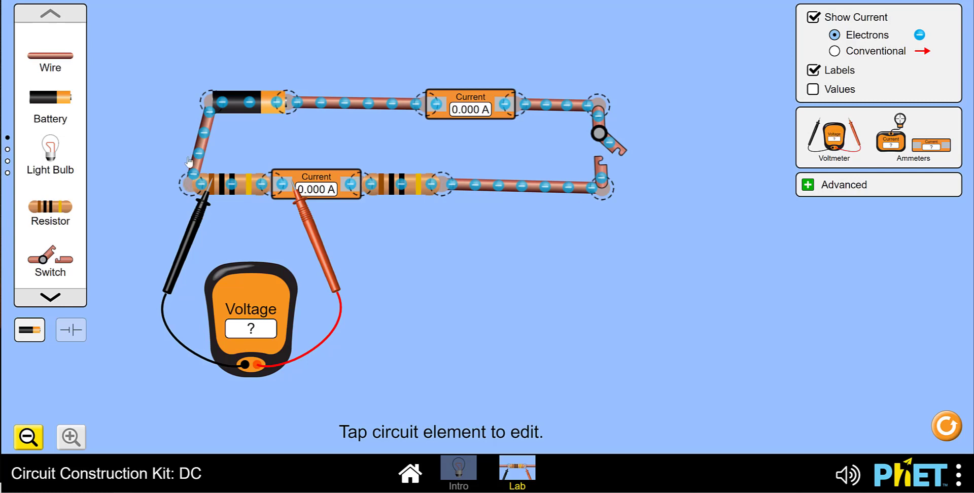
{"action": "left_click_drag", "start_coordinate": [205, 105], "coordinate": [183, 104]}
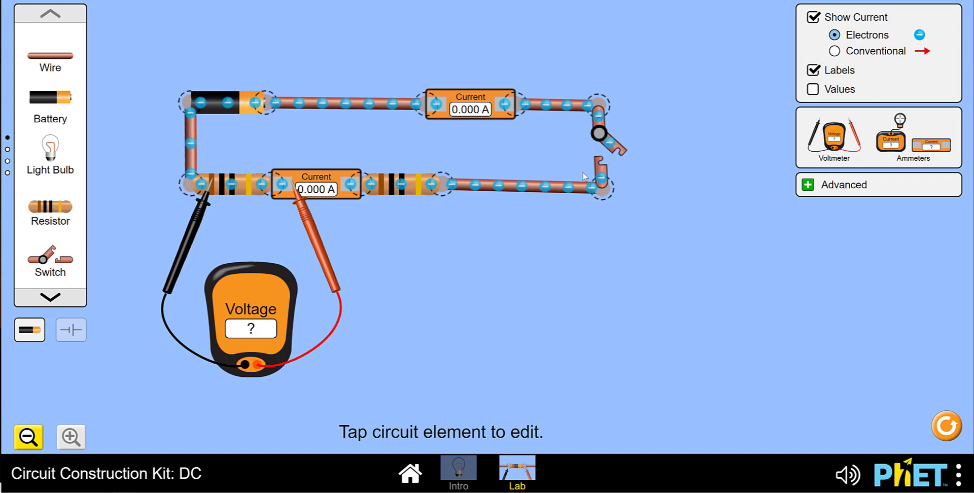
- Close the switch and move the voltmeter's red probe to the far end of the second resistor
{"action": "left_click", "coordinate": [604, 163]}
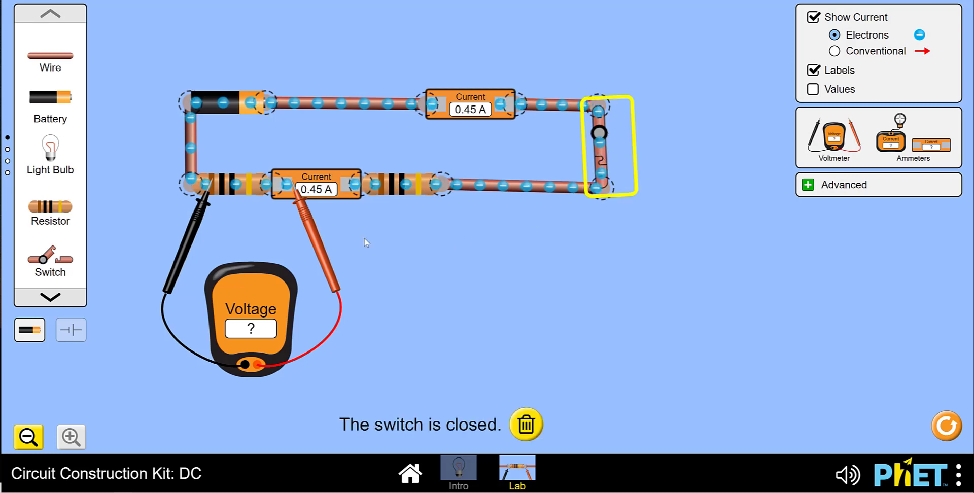
{"action": "left_click", "coordinate": [313, 228]}
{"action": "left_click_drag", "start_coordinate": [313, 228], "coordinate": [463, 232]}
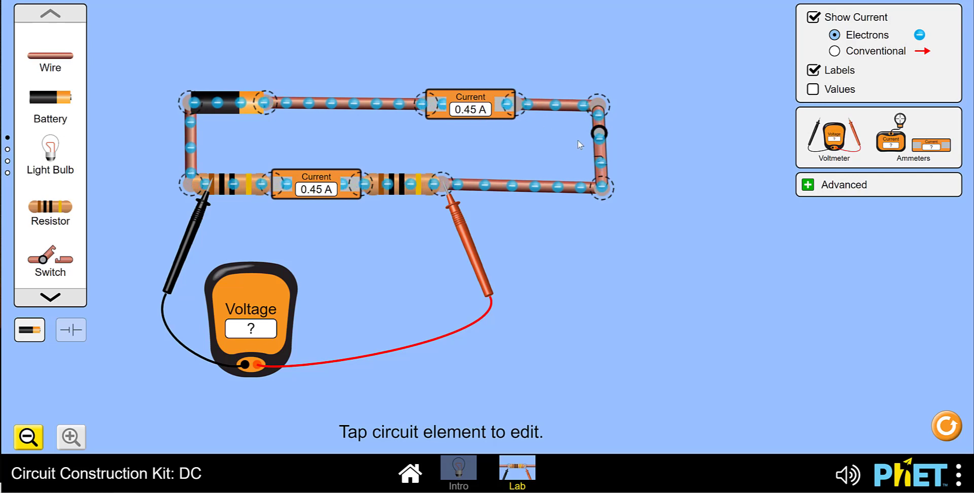
- Open the switch, split the junction after the second resistor with the red probe moved clear, and shorten the loose wire
{"action": "left_click", "coordinate": [602, 155]}
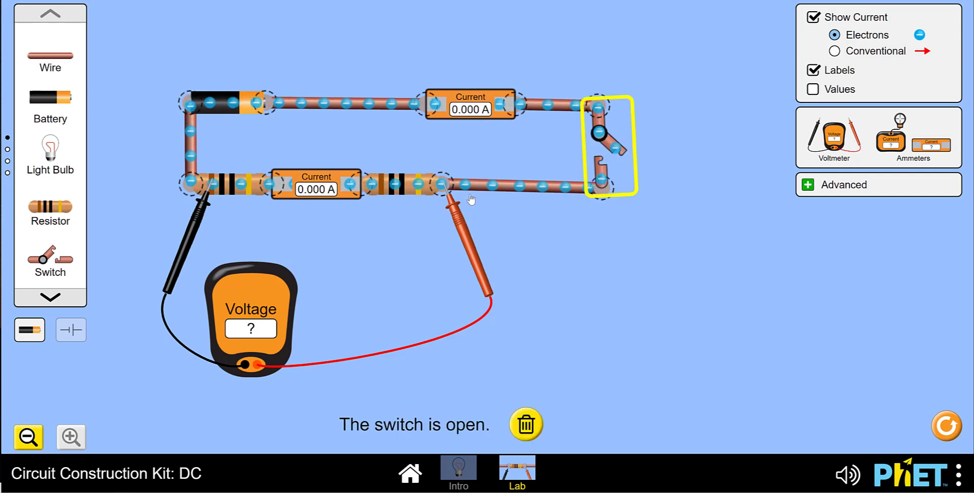
{"action": "left_click", "coordinate": [443, 191]}
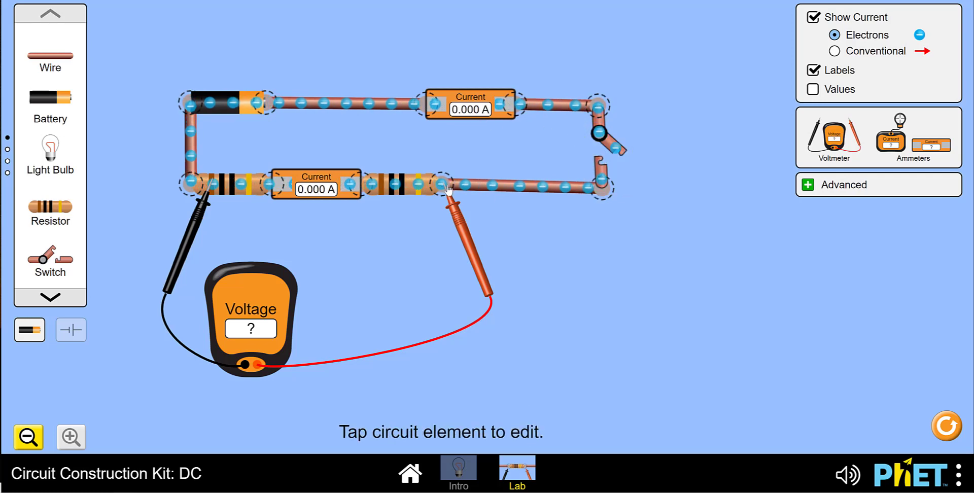
{"action": "left_click", "coordinate": [449, 180]}
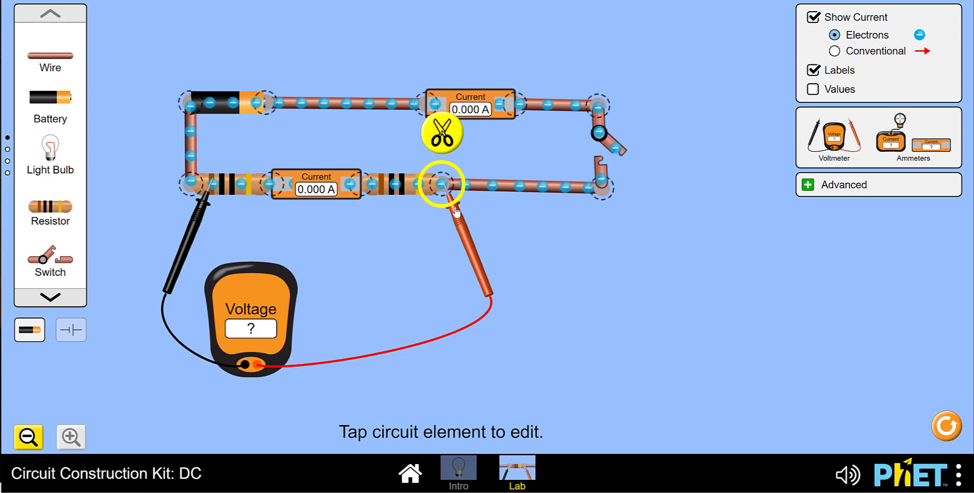
{"action": "left_click_drag", "start_coordinate": [456, 214], "coordinate": [442, 272]}
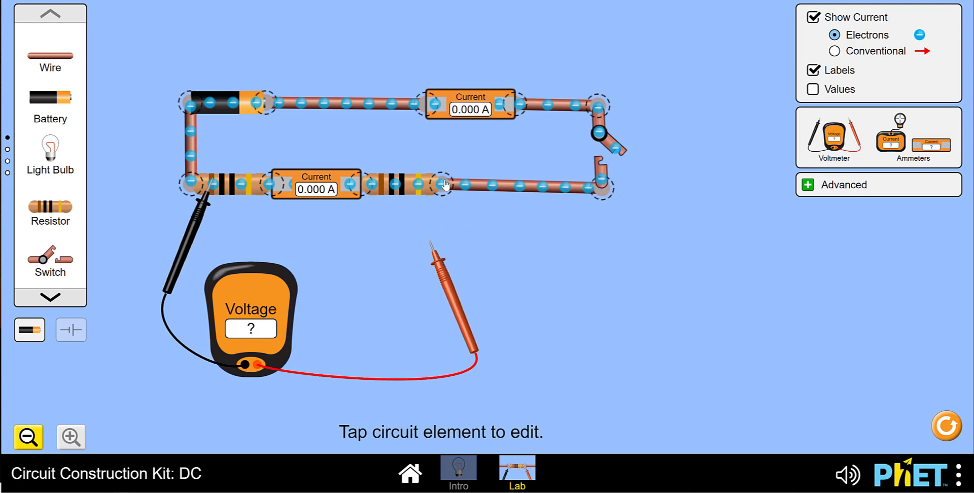
{"action": "left_click", "coordinate": [443, 185]}
{"action": "left_click", "coordinate": [442, 131]}
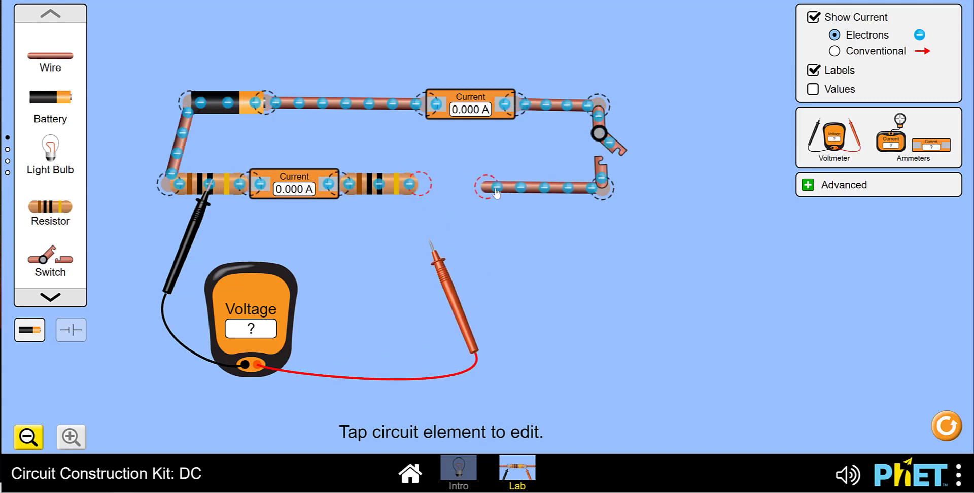
{"action": "left_click_drag", "start_coordinate": [496, 192], "coordinate": [568, 192]}
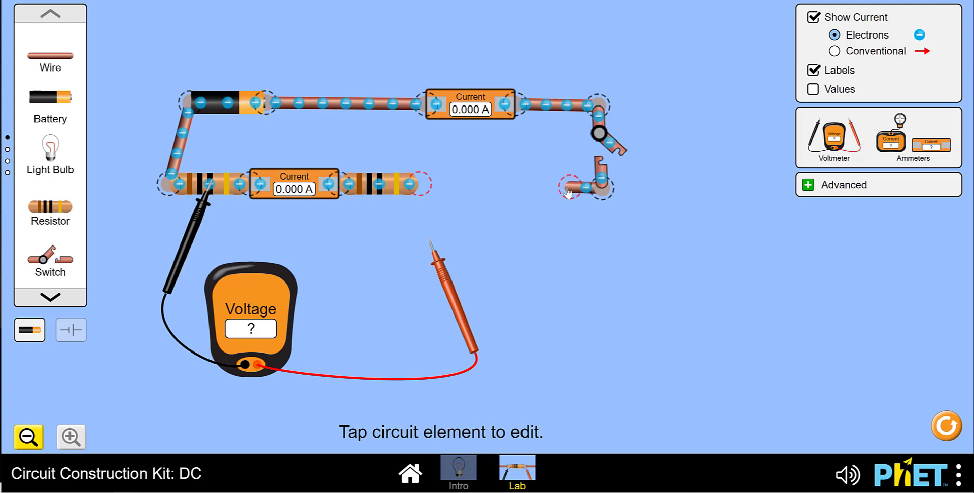
- Add a third ammeter and a third resistor in series after the second resistor, widening the loop and reconnecting it to the switch
{"action": "left_click_drag", "start_coordinate": [929, 149], "coordinate": [448, 184]}
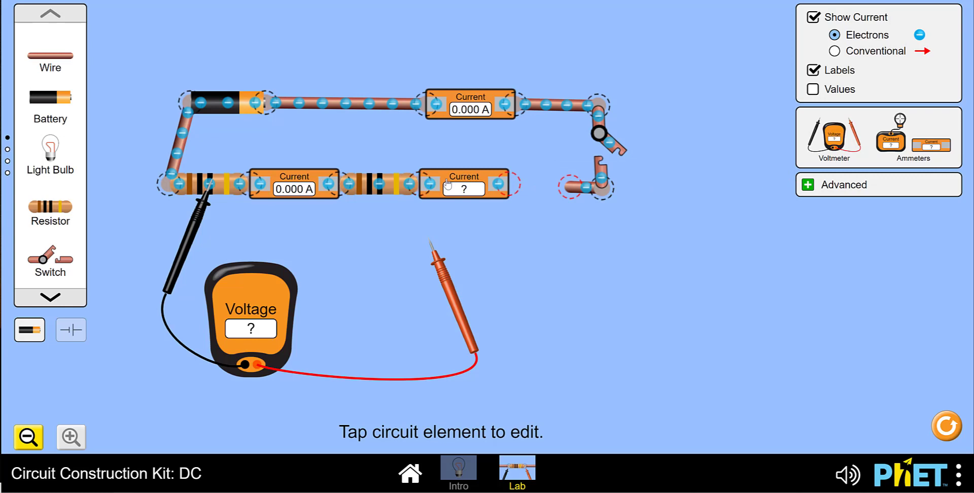
{"action": "left_click_drag", "start_coordinate": [44, 211], "coordinate": [550, 190]}
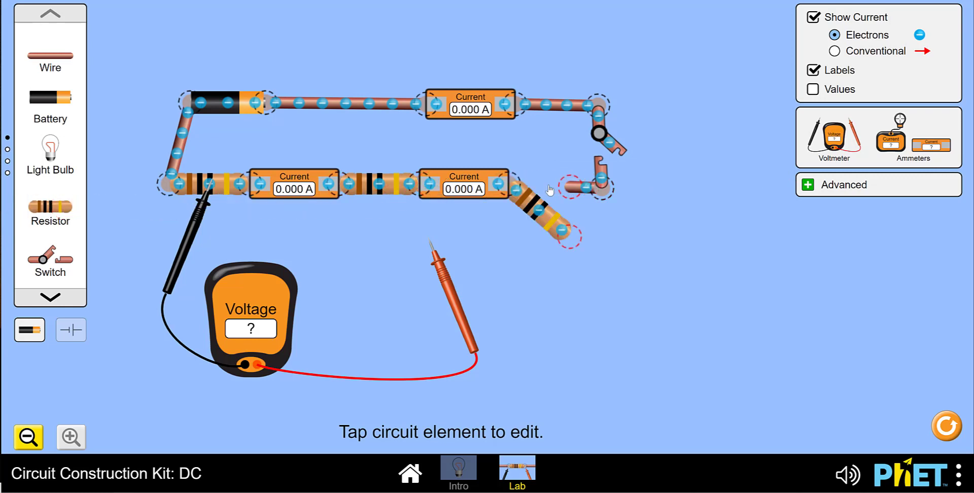
{"action": "left_click_drag", "start_coordinate": [604, 106], "coordinate": [643, 106]}
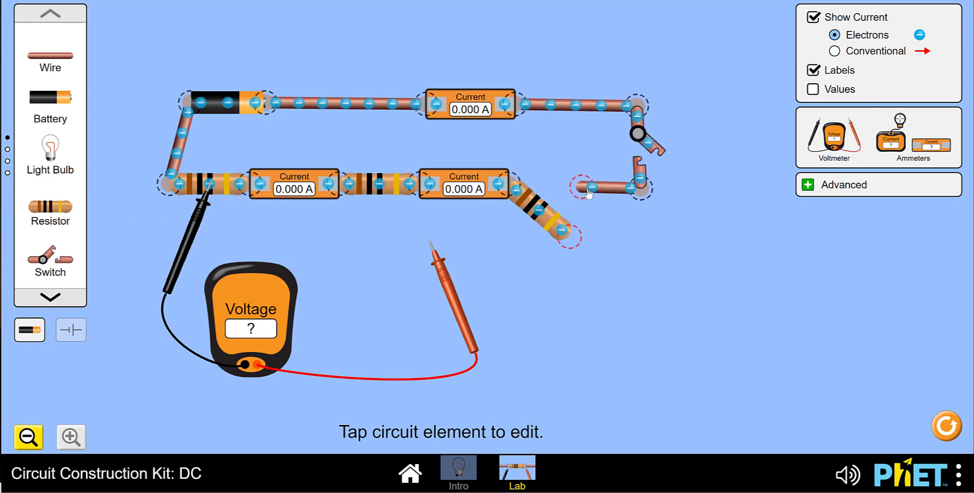
{"action": "left_click_drag", "start_coordinate": [577, 228], "coordinate": [609, 183]}
{"action": "left_click_drag", "start_coordinate": [522, 183], "coordinate": [521, 189]}
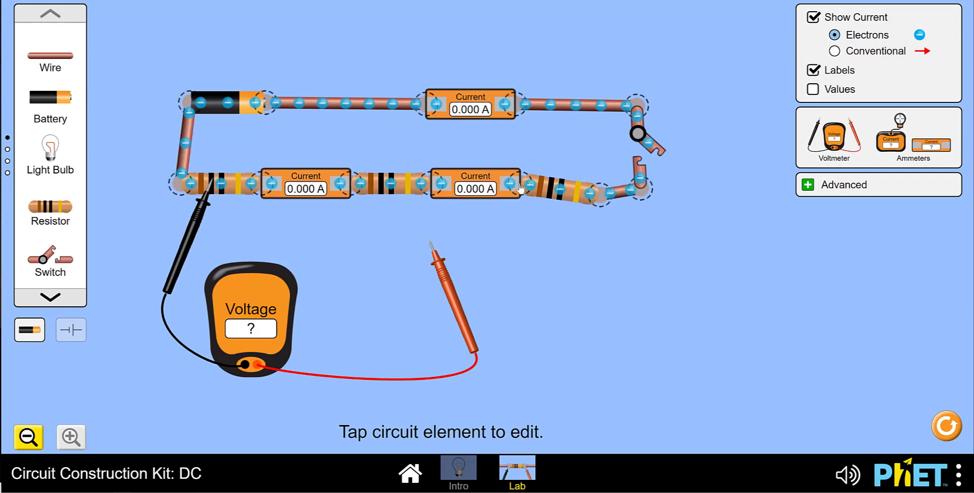
{"action": "left_click_drag", "start_coordinate": [599, 203], "coordinate": [600, 195]}
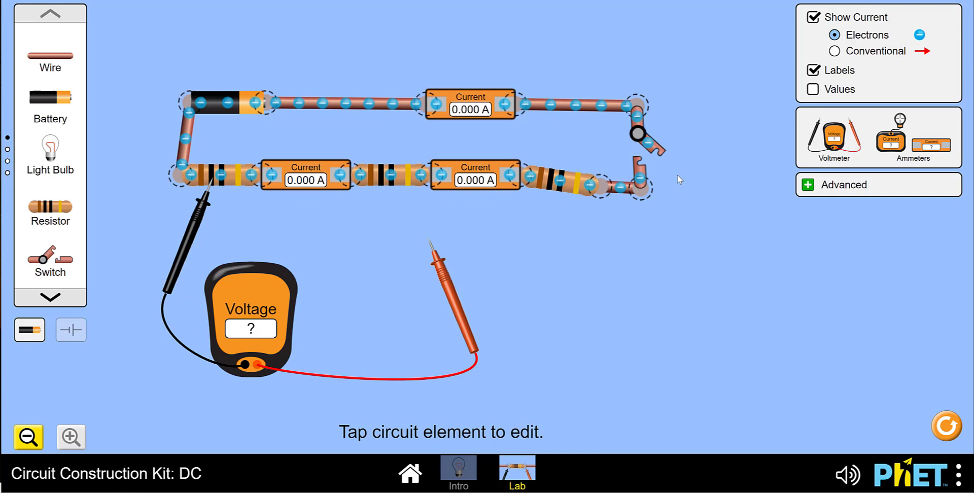
- Close the switch and place the voltmeter probes across all three series resistors to measure their total voltage
{"action": "left_click", "coordinate": [642, 160]}
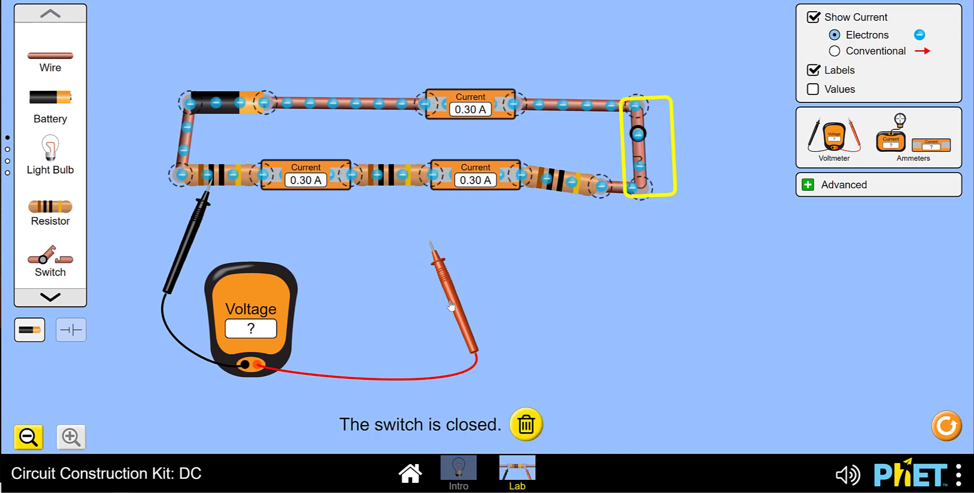
{"action": "left_click_drag", "start_coordinate": [480, 333], "coordinate": [627, 249]}
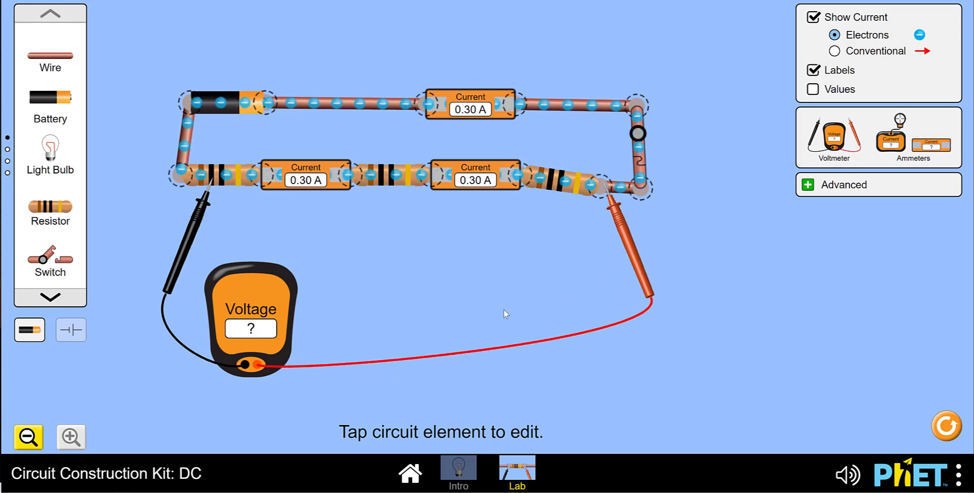
{"action": "left_click_drag", "start_coordinate": [191, 247], "coordinate": [159, 245]}
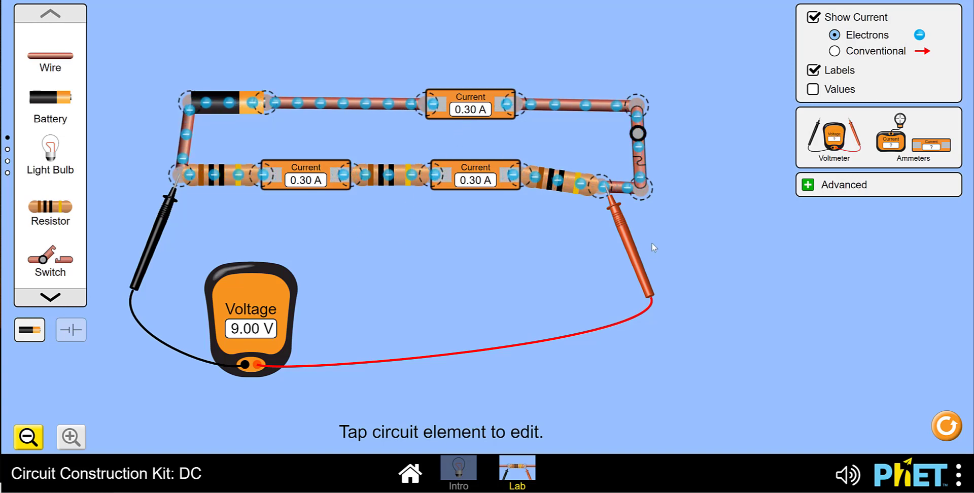
- Measure the voltage across the first two resistors, the second resistor alone, the last two resistors, and the third resistor alone
{"action": "left_click_drag", "start_coordinate": [630, 248], "coordinate": [480, 228]}
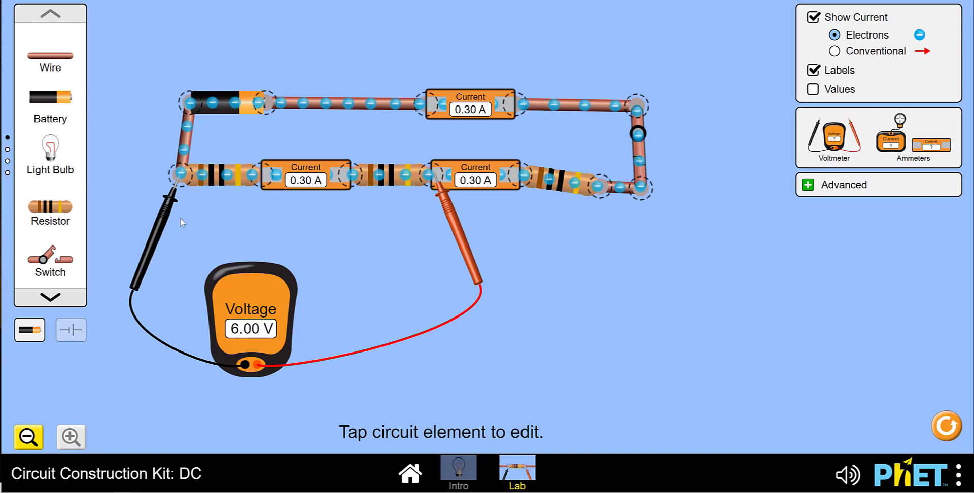
{"action": "left_click_drag", "start_coordinate": [163, 222], "coordinate": [343, 219]}
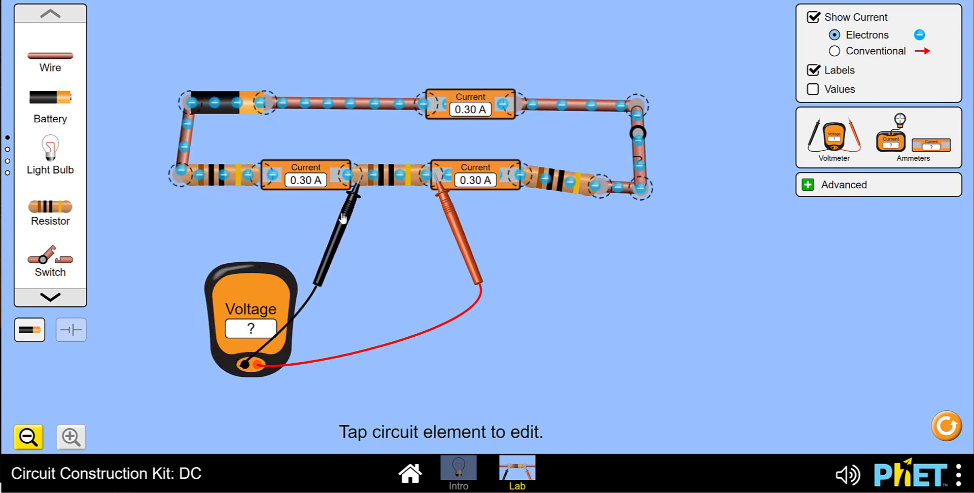
{"action": "left_click_drag", "start_coordinate": [467, 208], "coordinate": [665, 216]}
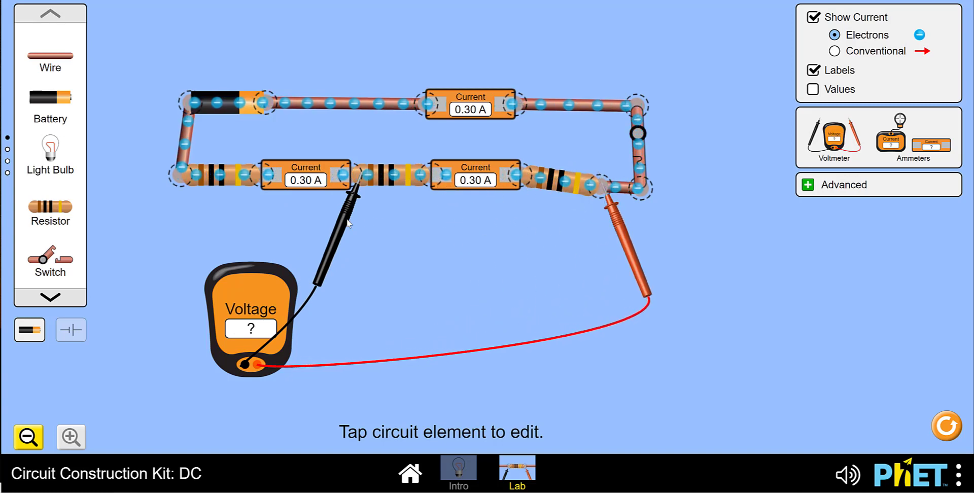
{"action": "left_click_drag", "start_coordinate": [347, 224], "coordinate": [506, 219]}
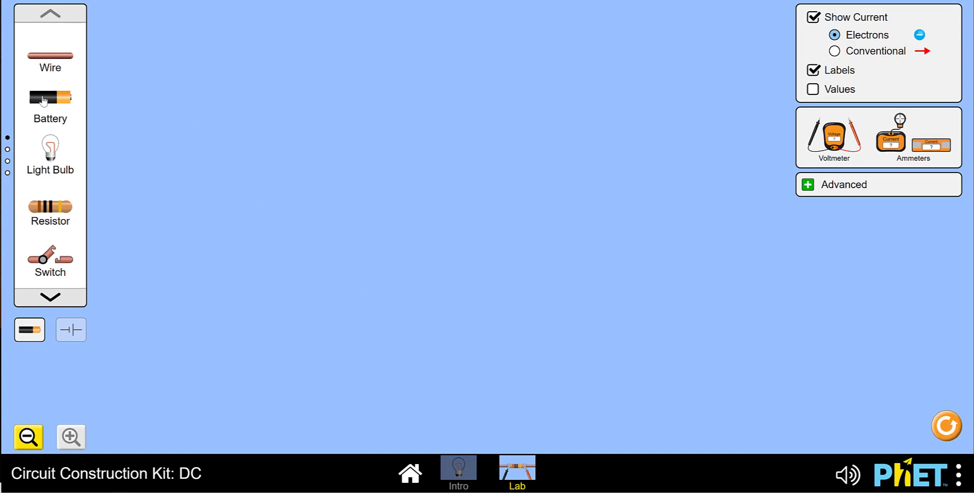
- On the empty workspace, place a battery with an ammeter beside it, a switch and a resistor for a new circuit
{"action": "left_click_drag", "start_coordinate": [43, 100], "coordinate": [334, 84]}
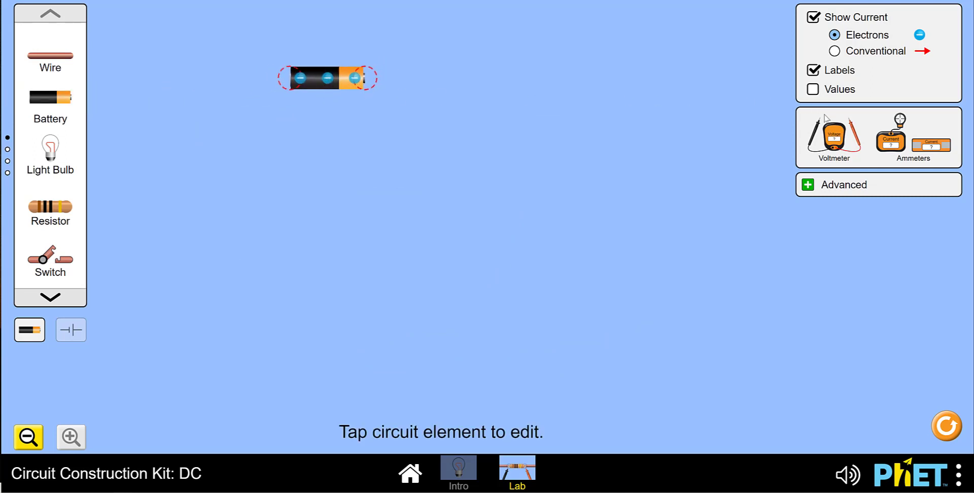
{"action": "left_click_drag", "start_coordinate": [943, 147], "coordinate": [463, 82]}
{"action": "left_click_drag", "start_coordinate": [50, 257], "coordinate": [524, 216]}
{"action": "left_click_drag", "start_coordinate": [41, 211], "coordinate": [328, 207]}
- Join the parts into a rectangular loop with wires, adding a second ammeter in series after the resistor
{"action": "left_click_drag", "start_coordinate": [50, 56], "coordinate": [252, 81]}
{"action": "left_click_drag", "start_coordinate": [215, 79], "coordinate": [287, 207]}
{"action": "left_click_drag", "start_coordinate": [33, 55], "coordinate": [321, 289]}
{"action": "left_click_drag", "start_coordinate": [931, 146], "coordinate": [413, 209]}
{"action": "left_click_drag", "start_coordinate": [321, 288], "coordinate": [486, 209]}
{"action": "left_click", "coordinate": [283, 221]}
{"action": "left_click", "coordinate": [571, 329]}
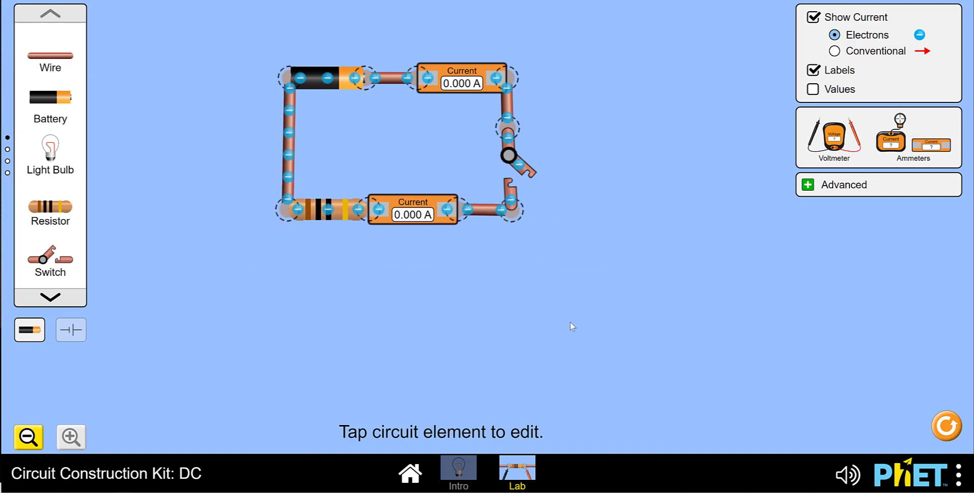
- Connect a voltmeter across the resistor, close the switch, and extend the red probe to the junction below the switch
{"action": "left_click_drag", "start_coordinate": [834, 136], "coordinate": [339, 295]}
{"action": "left_click_drag", "start_coordinate": [430, 285], "coordinate": [402, 280]}
{"action": "left_click", "coordinate": [514, 185]}
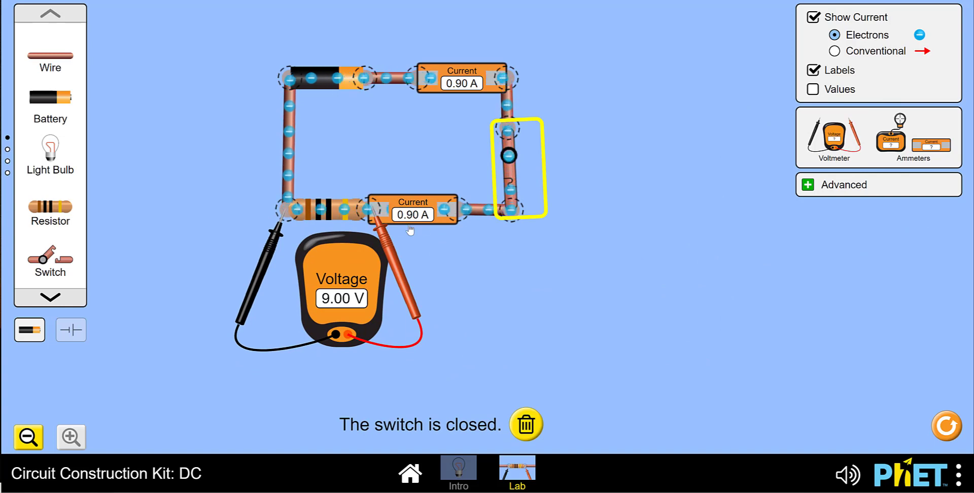
{"action": "left_click_drag", "start_coordinate": [394, 231], "coordinate": [527, 249]}
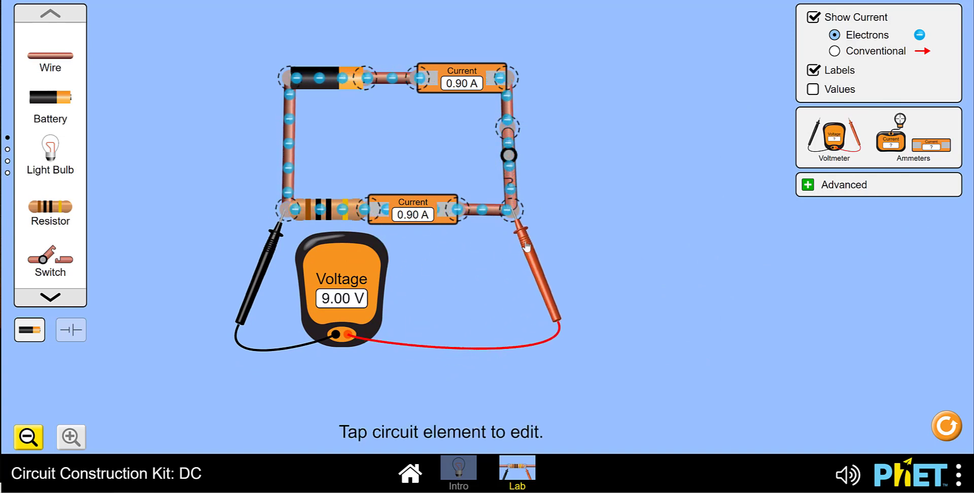
- Open the switch and move the voltmeter and both probes clear below the circuit
{"action": "left_click", "coordinate": [512, 175]}
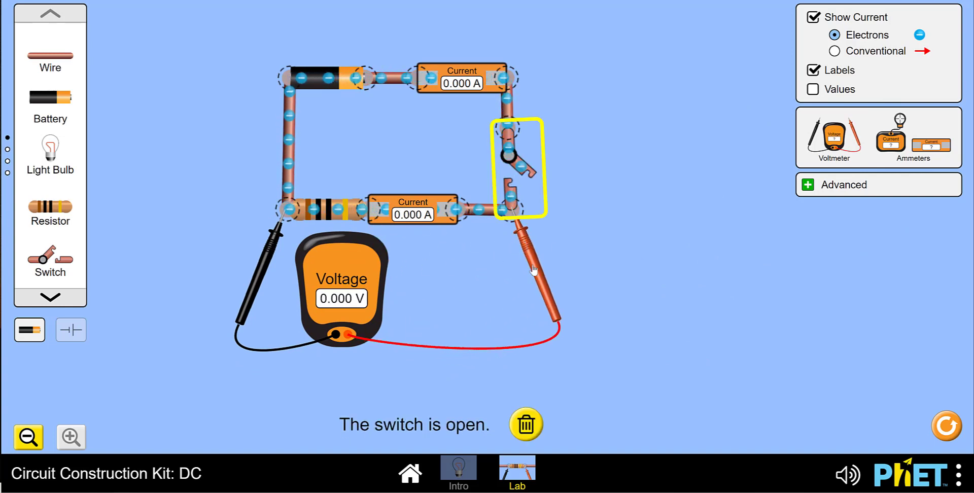
{"action": "left_click_drag", "start_coordinate": [368, 326], "coordinate": [383, 418]}
{"action": "left_click_drag", "start_coordinate": [257, 285], "coordinate": [228, 398]}
{"action": "left_click_drag", "start_coordinate": [527, 301], "coordinate": [517, 368]}
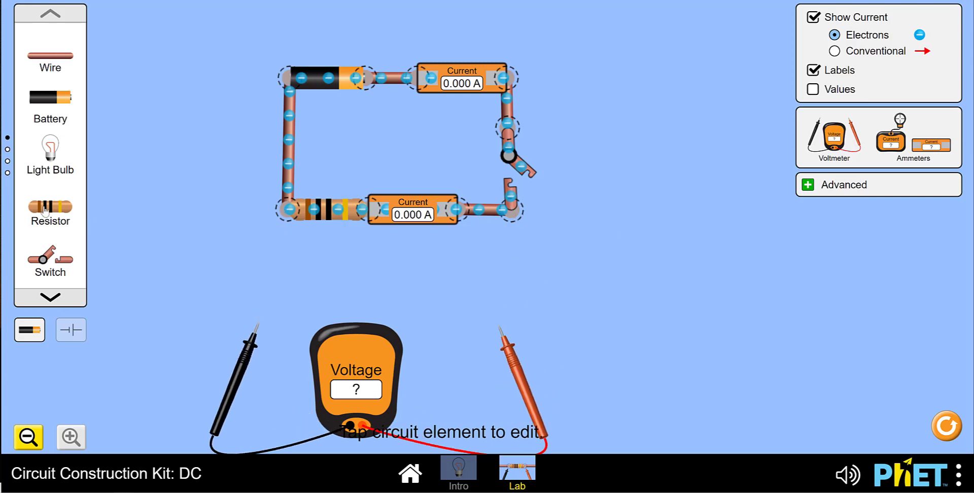
- Add a second resistor with its own ammeter below the first and wire it in parallel on both sides
{"action": "left_click_drag", "start_coordinate": [45, 212], "coordinate": [327, 269]}
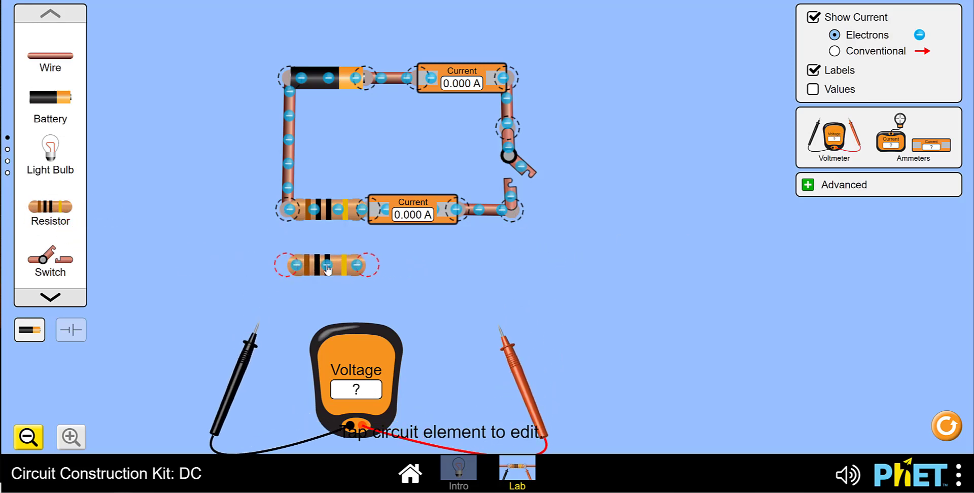
{"action": "left_click_drag", "start_coordinate": [933, 147], "coordinate": [427, 267]}
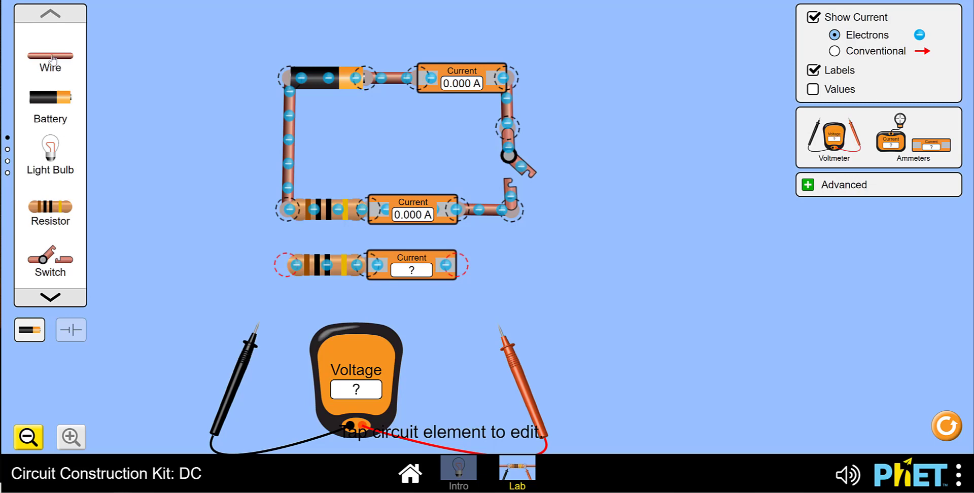
{"action": "left_click_drag", "start_coordinate": [53, 59], "coordinate": [299, 271]}
{"action": "left_click_drag", "start_coordinate": [427, 272], "coordinate": [502, 269]}
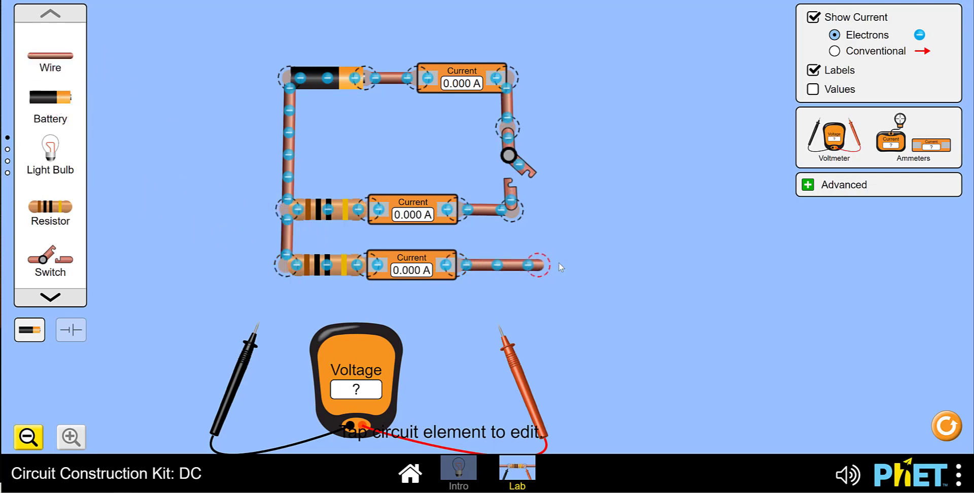
{"action": "left_click_drag", "start_coordinate": [53, 60], "coordinate": [479, 213]}
{"action": "left_click_drag", "start_coordinate": [458, 231], "coordinate": [513, 267]}
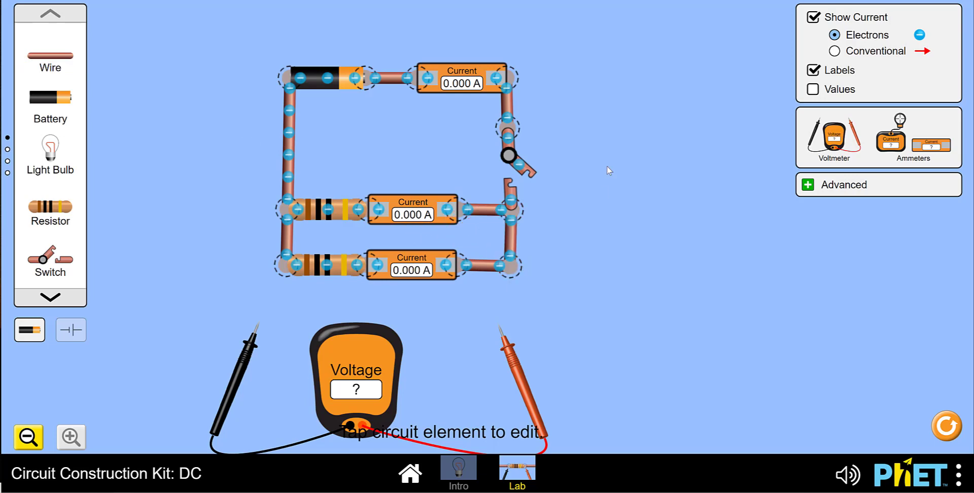
- Place the voltmeter probes at the two ends of the second branch and toggle the switch, leaving it closed
{"action": "left_click_drag", "start_coordinate": [243, 365], "coordinate": [275, 304]}
{"action": "left_click_drag", "start_coordinate": [508, 350], "coordinate": [520, 288]}
{"action": "left_click", "coordinate": [507, 155]}
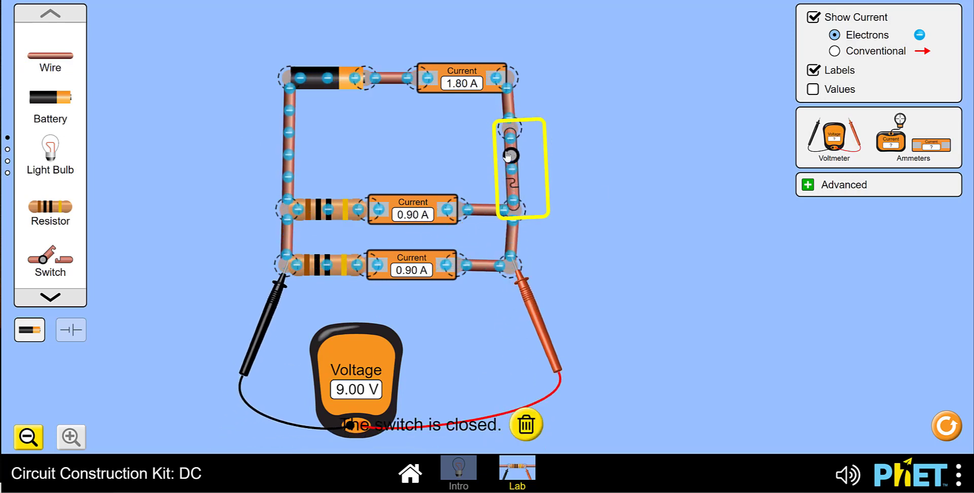
{"action": "left_click", "coordinate": [505, 156]}
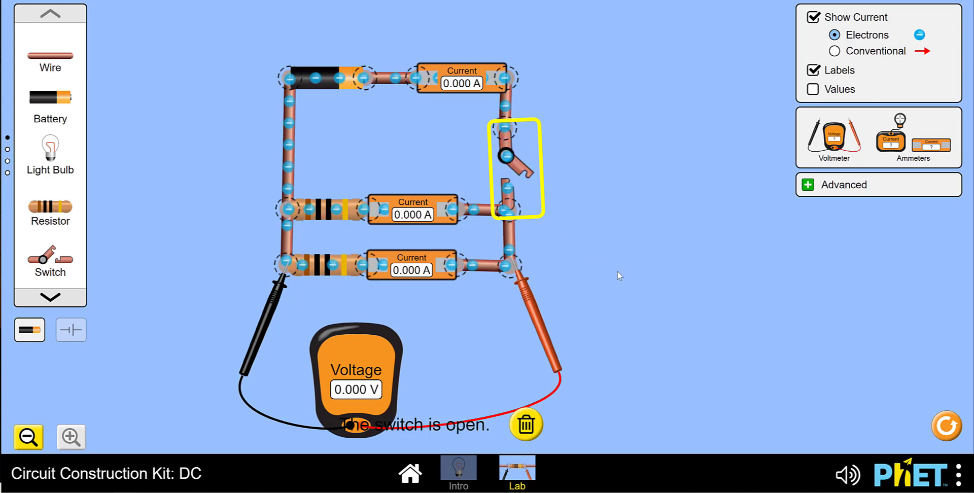
{"action": "left_click", "coordinate": [505, 175]}
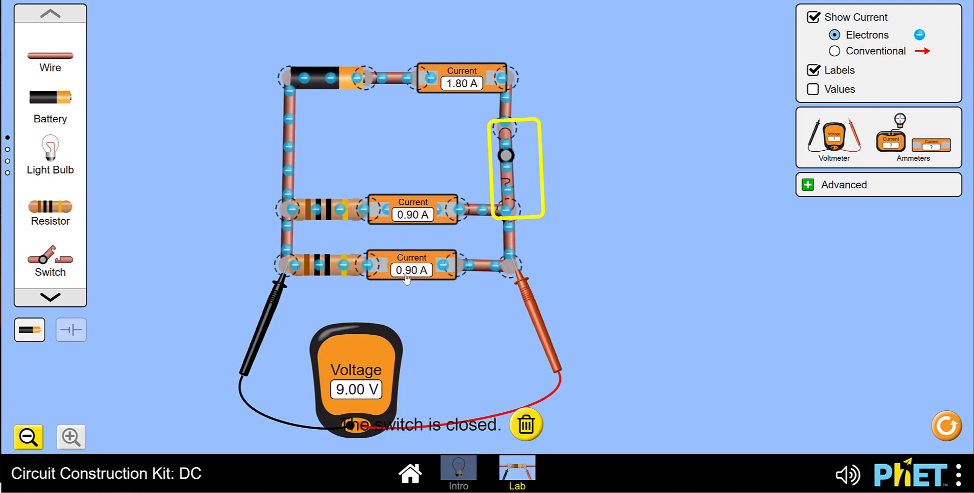
- Measure the voltage from the battery's negative end to the second branch's far end, and across the second resistor alone
{"action": "left_click_drag", "start_coordinate": [279, 291], "coordinate": [269, 128]}
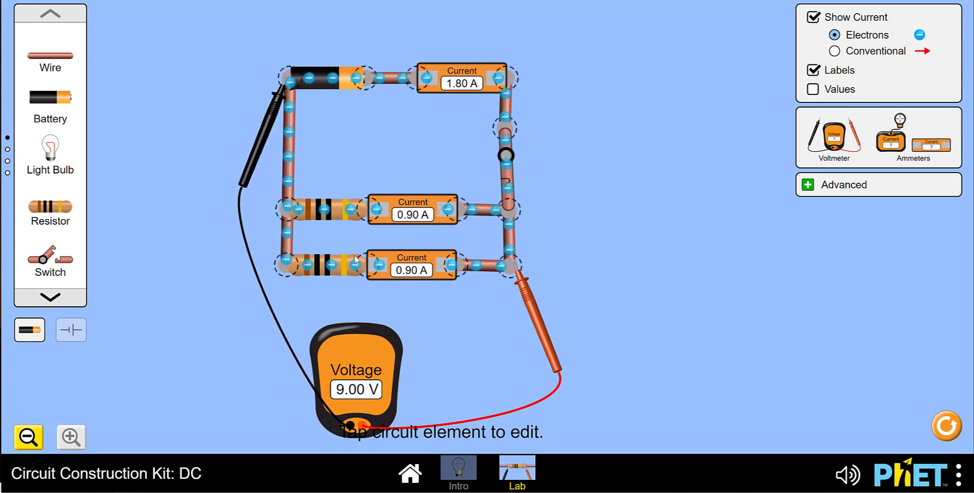
{"action": "left_click_drag", "start_coordinate": [531, 289], "coordinate": [523, 270]}
{"action": "left_click_drag", "start_coordinate": [521, 305], "coordinate": [364, 315]}
{"action": "left_click_drag", "start_coordinate": [254, 165], "coordinate": [255, 359]}
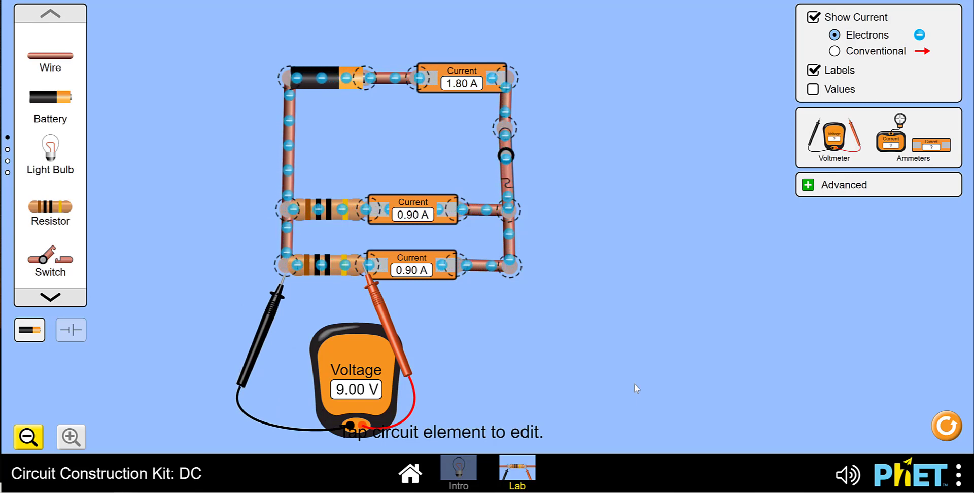
- Move the voltmeter and both probes away from the circuit to free space below the second branch
{"action": "left_click_drag", "start_coordinate": [394, 330], "coordinate": [622, 370]}
{"action": "left_click_drag", "start_coordinate": [363, 406], "coordinate": [572, 425]}
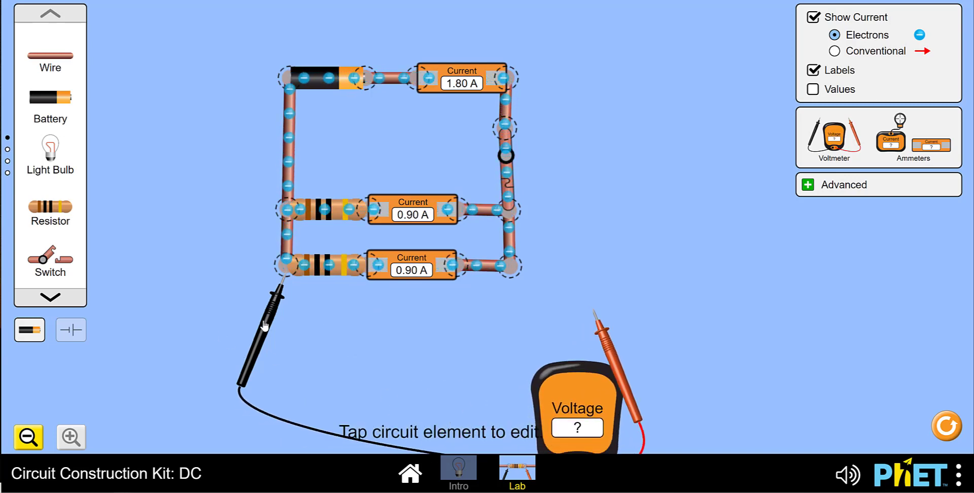
{"action": "left_click_drag", "start_coordinate": [261, 333], "coordinate": [248, 396]}
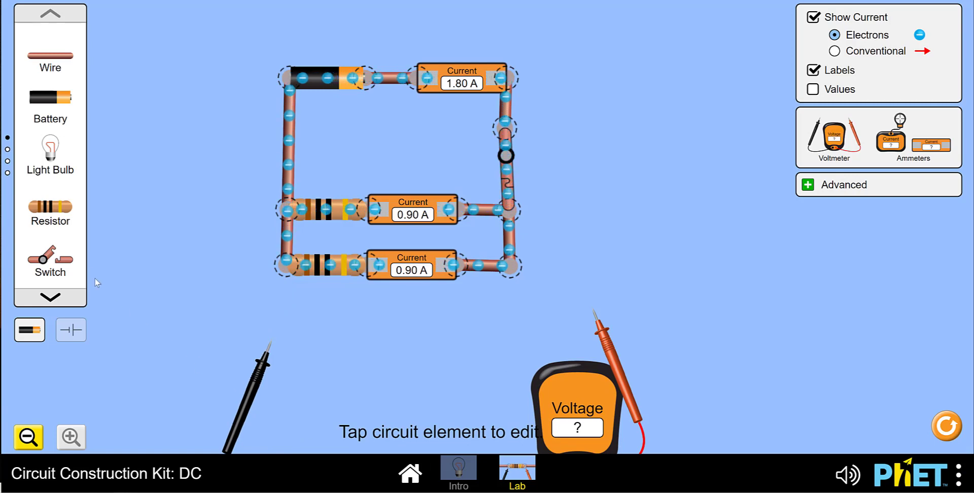
- Add a third resistor and ammeter as a branch below the second, open the switch, and wire the branch in parallel
{"action": "left_click_drag", "start_coordinate": [50, 220], "coordinate": [325, 335]}
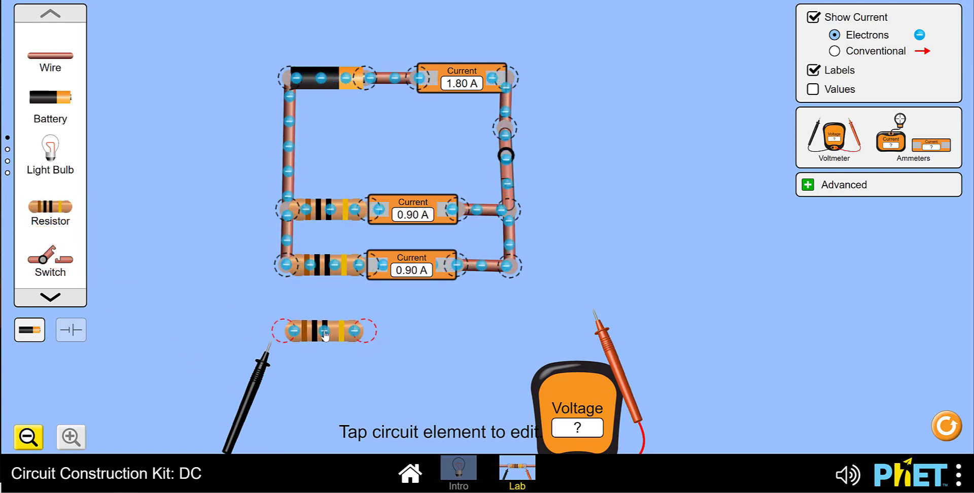
{"action": "left_click_drag", "start_coordinate": [928, 148], "coordinate": [406, 330]}
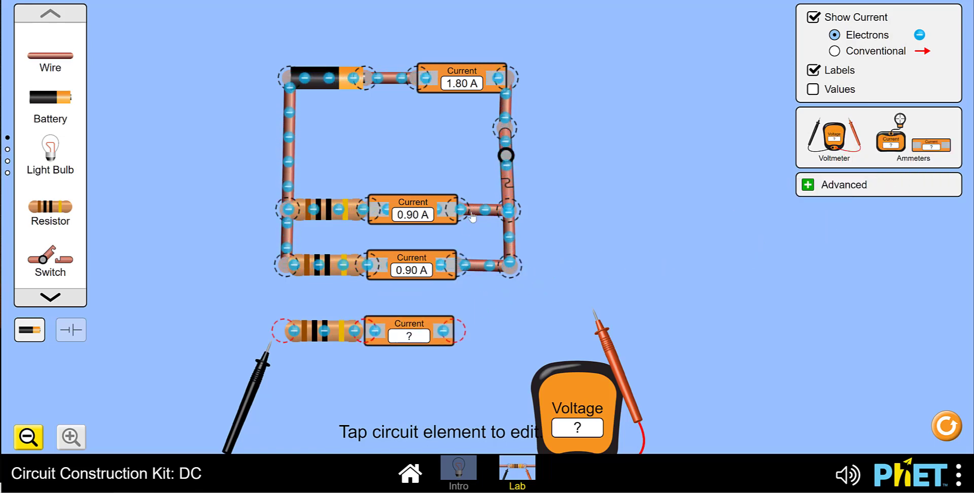
{"action": "left_click", "coordinate": [509, 176]}
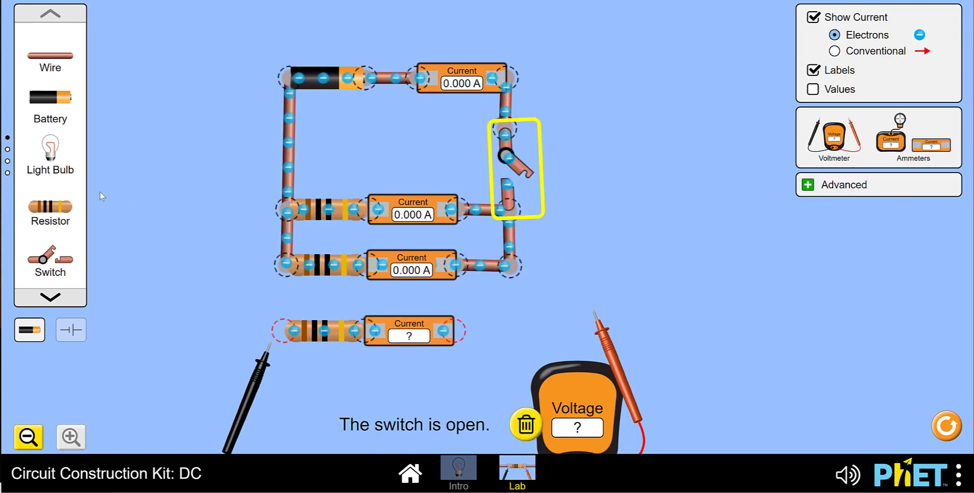
{"action": "left_click_drag", "start_coordinate": [53, 63], "coordinate": [283, 332]}
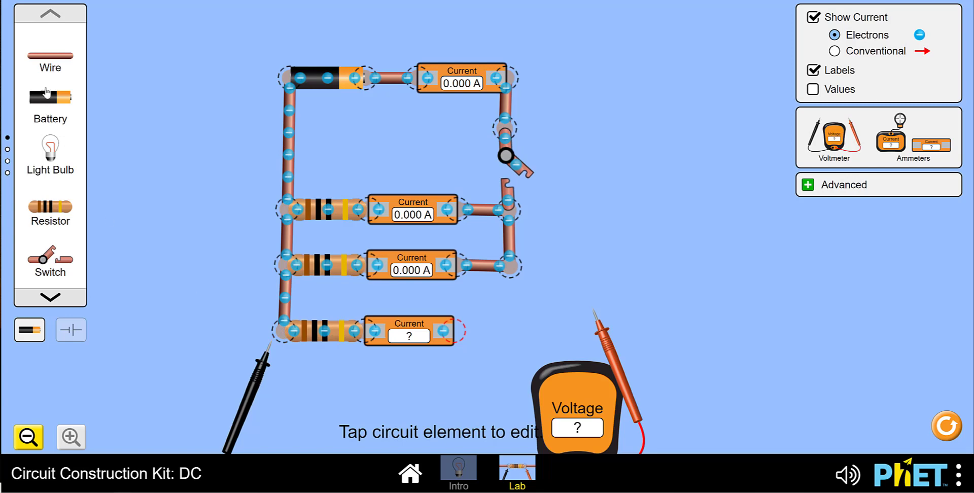
{"action": "left_click_drag", "start_coordinate": [50, 57], "coordinate": [487, 335]}
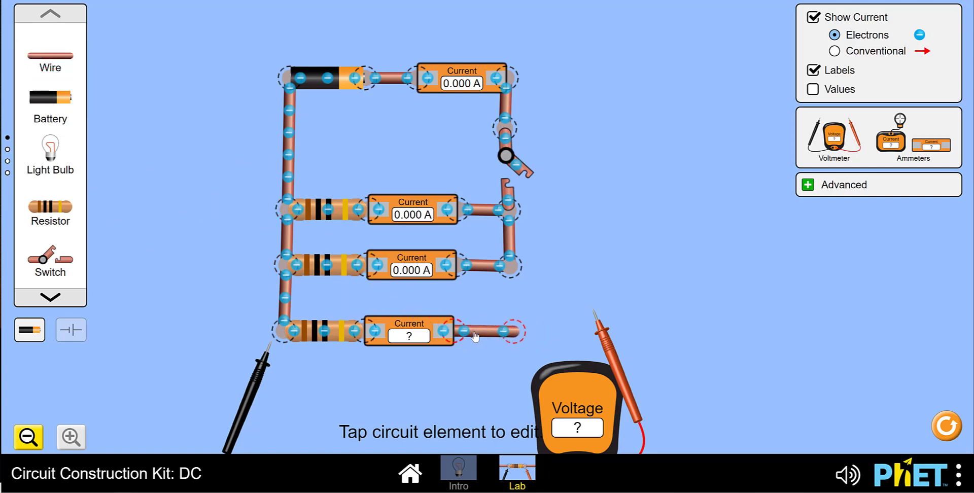
{"action": "left_click_drag", "start_coordinate": [32, 62], "coordinate": [507, 335]}
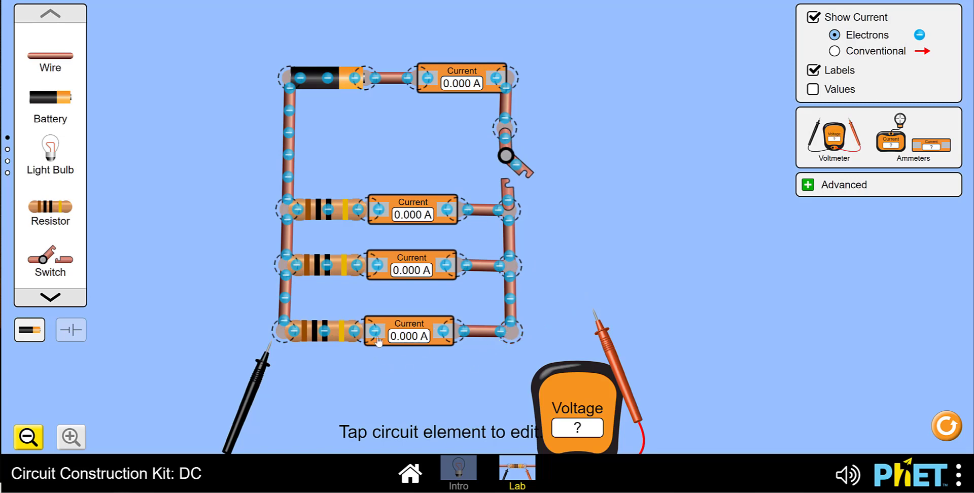